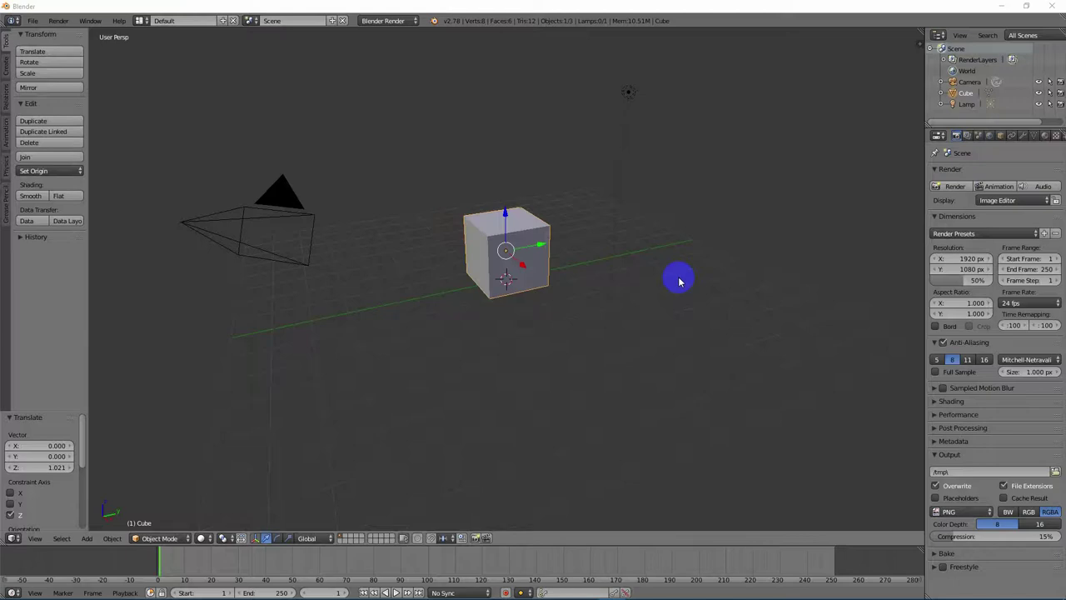
Select the default cube and switch it from Object Mode to Edit Mode
{"action": "right_click", "coordinate": [527, 230]}
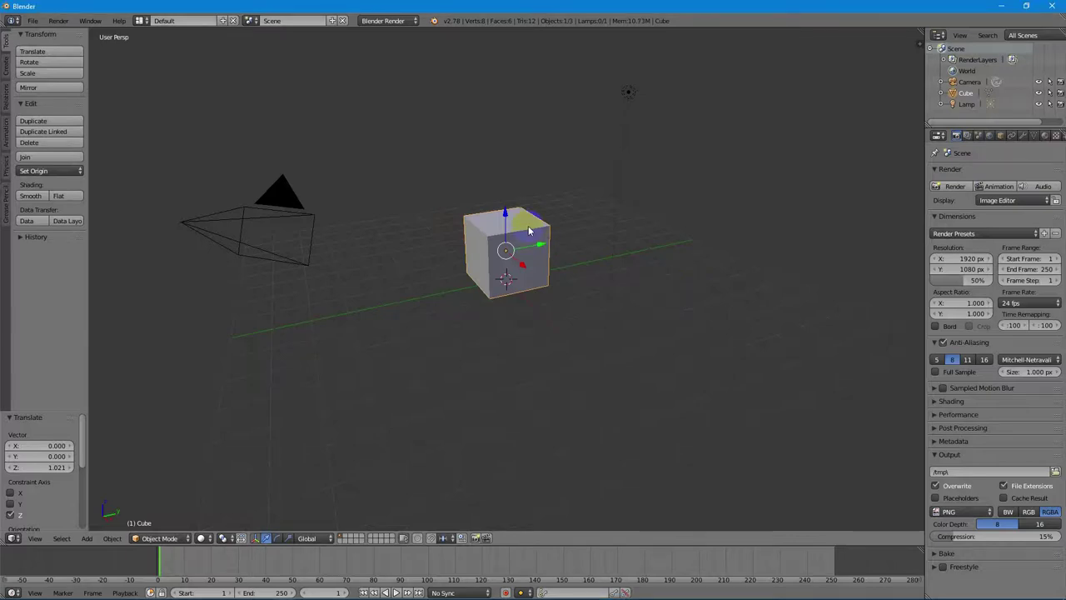
{"action": "left_click", "coordinate": [183, 538]}
{"action": "left_click", "coordinate": [171, 512]}
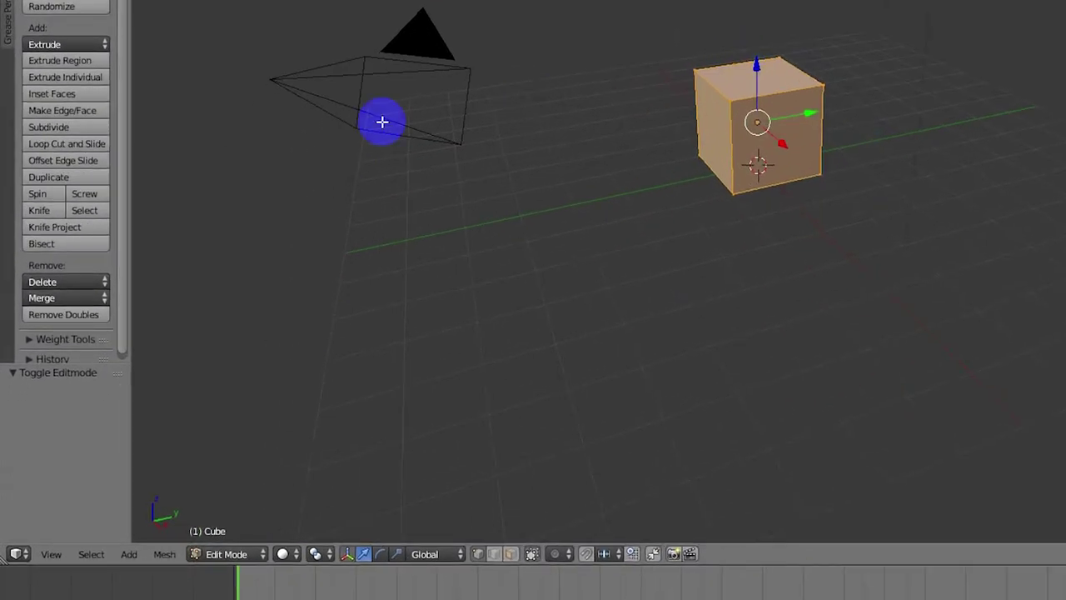
Subdivide the whole cube mesh twice with one cut each time, and keep all of its geometry selected
{"action": "left_click", "coordinate": [78, 129]}
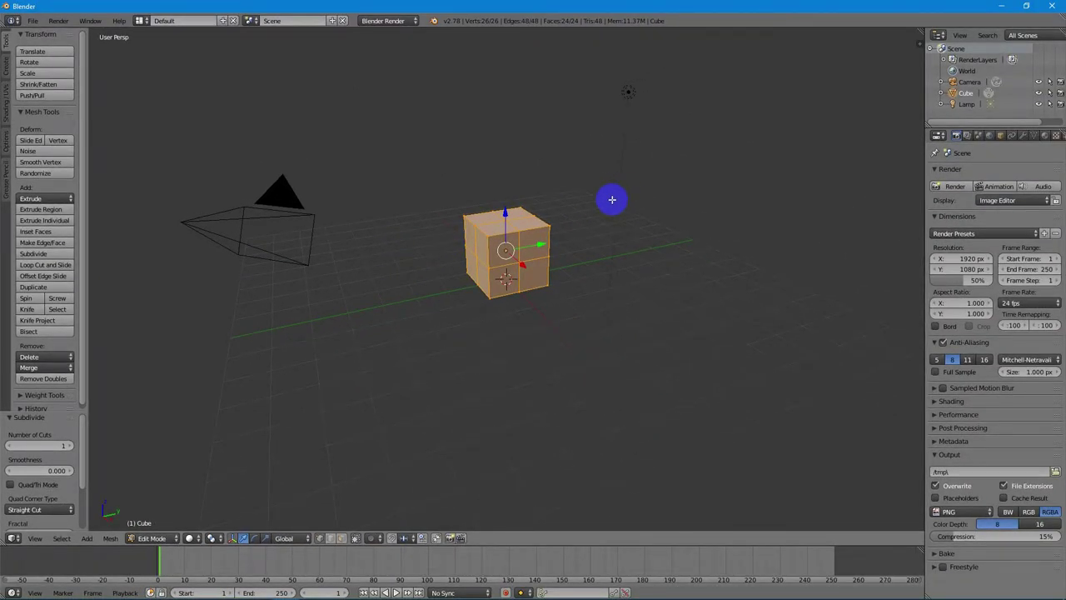
{"action": "key", "text": "w"}
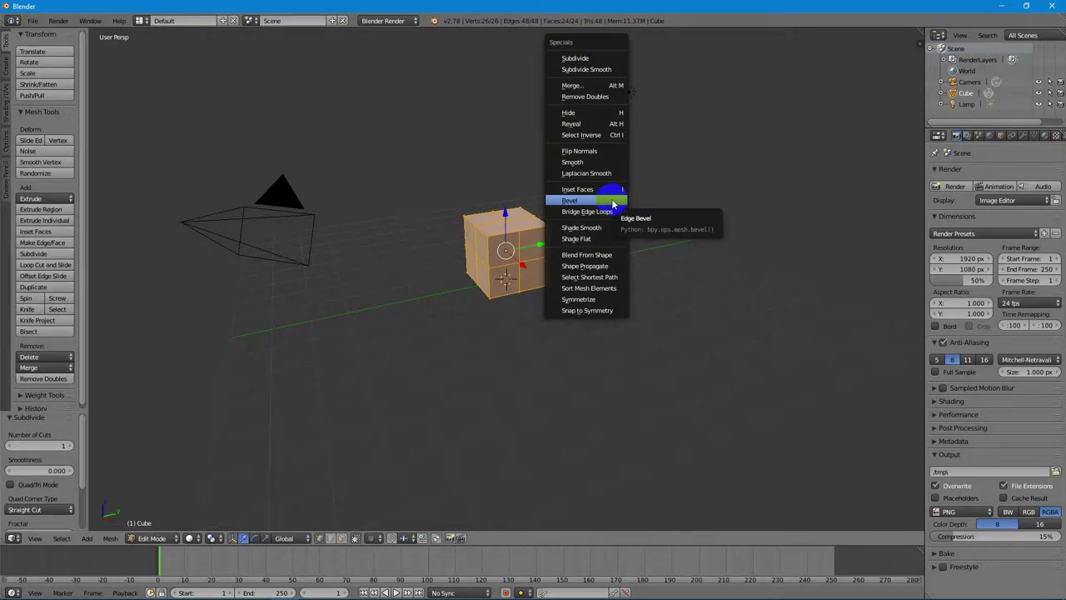
{"action": "left_click", "coordinate": [584, 65]}
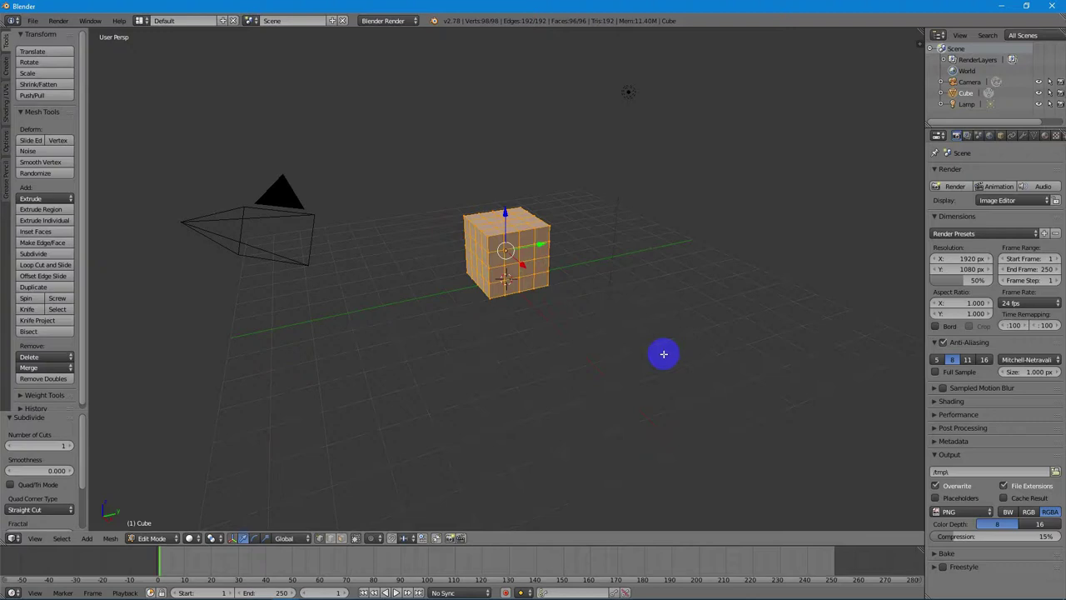
{"action": "key", "text": "a"}
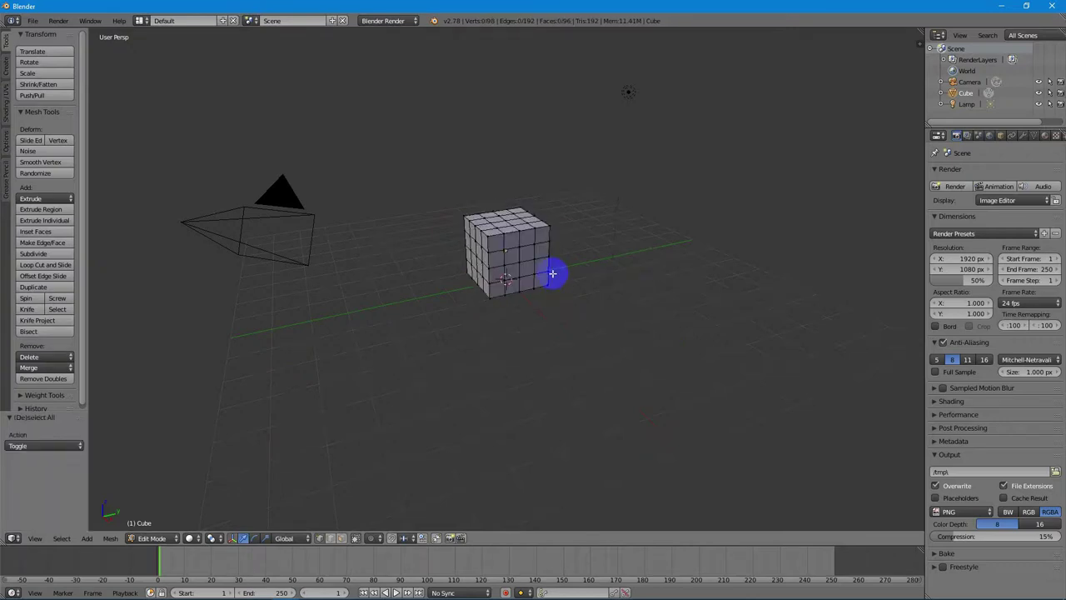
{"action": "key", "text": "a"}
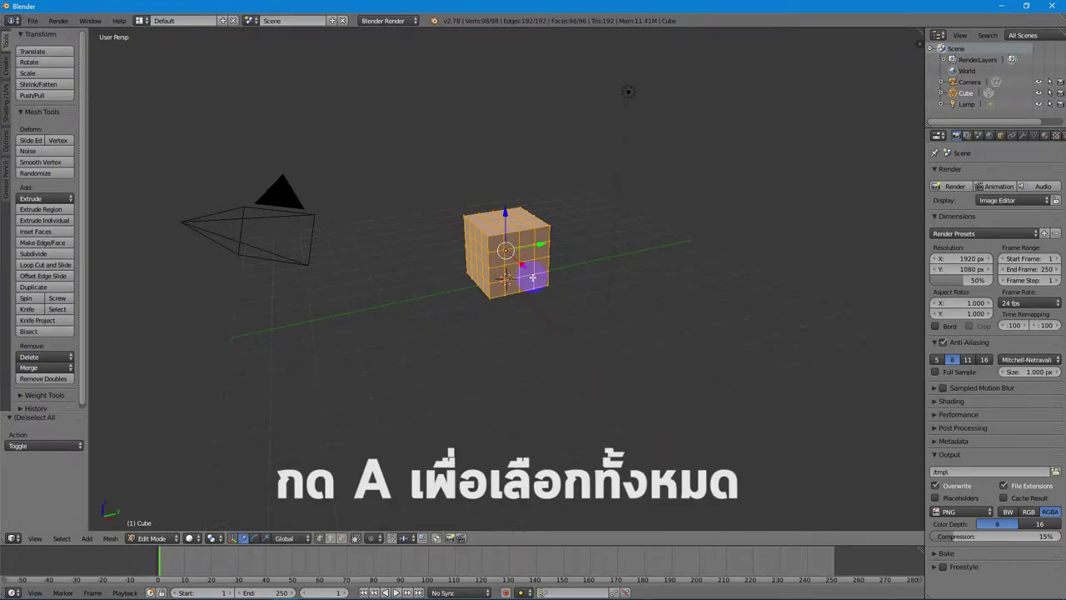
{"action": "scroll", "coordinate": [532, 276], "scroll_direction": "up", "scroll_amount": 5}
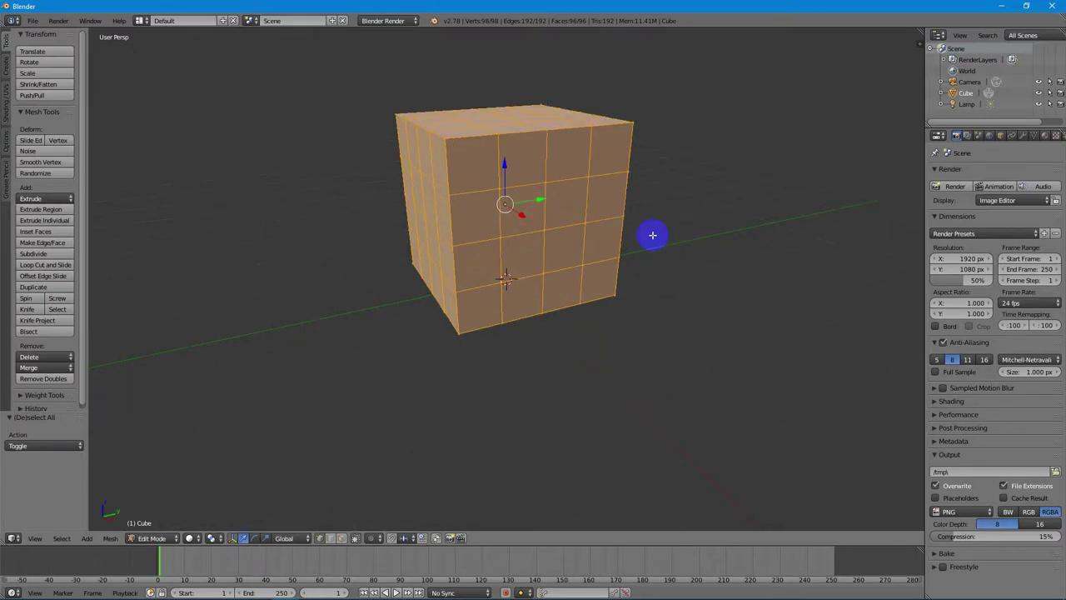
Undo both subdivisions to return the mesh to the plain cube
{"action": "key", "text": "ctrl+z"}
{"action": "key", "text": "ctrl+z"}
{"action": "key", "text": "ctrl+z"}
{"action": "key", "text": "ctrl+z"}
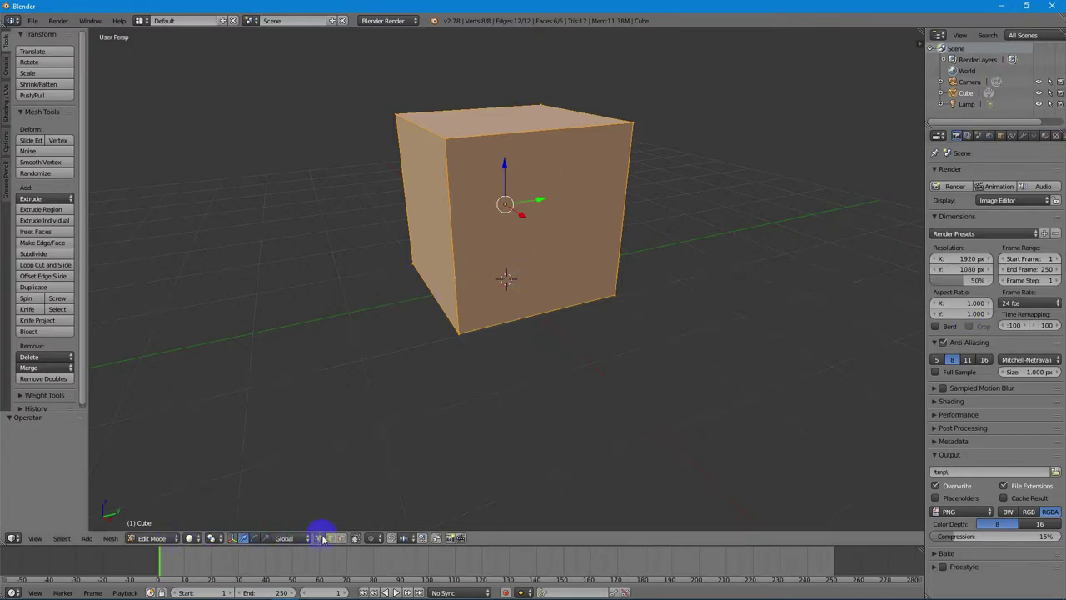
Bevel the cube's top front edge with one segment and an offset of about 0.68
{"action": "right_click", "coordinate": [555, 128]}
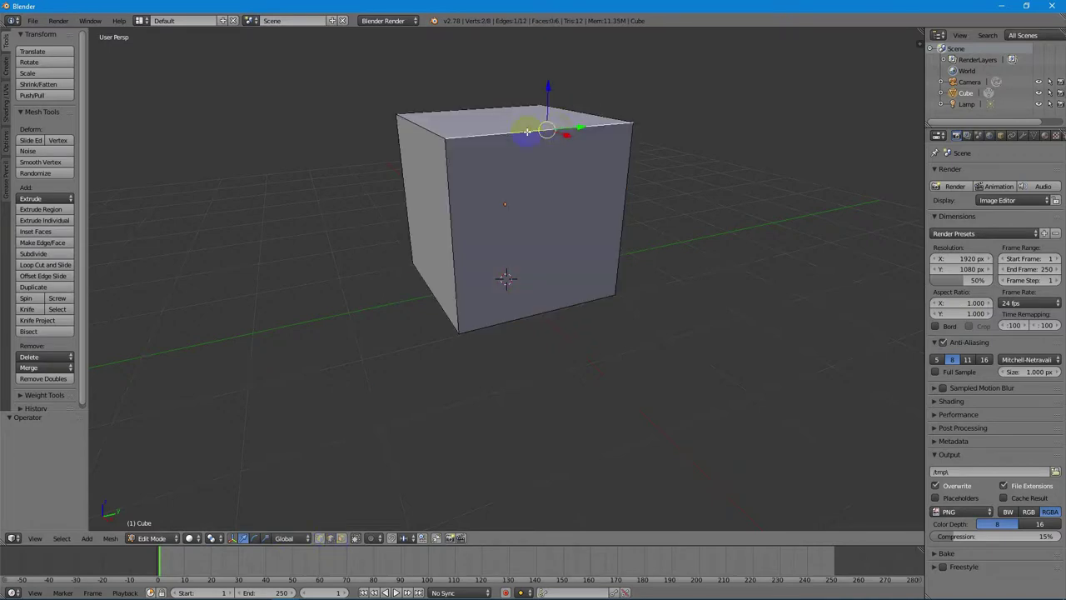
{"action": "right_click", "coordinate": [318, 271]}
{"action": "left_click", "coordinate": [108, 538]}
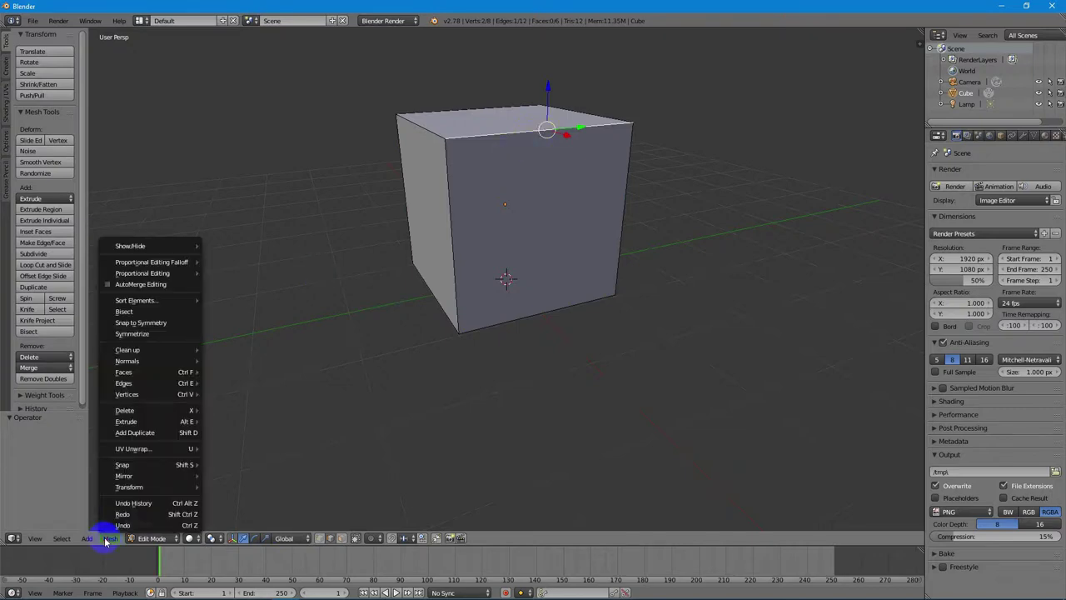
{"action": "left_click", "coordinate": [179, 382]}
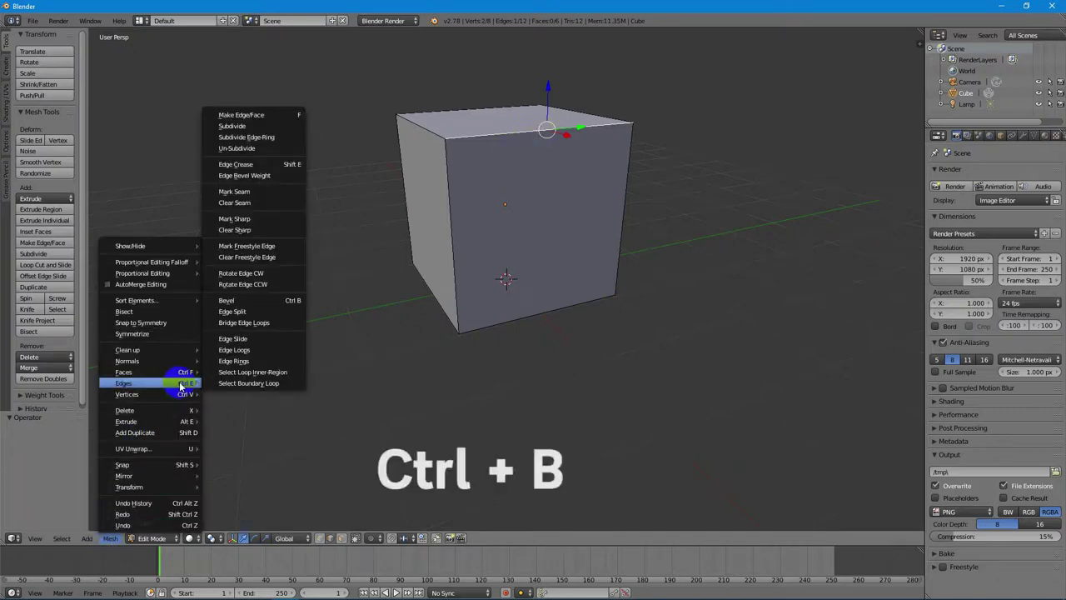
{"action": "left_click", "coordinate": [294, 301]}
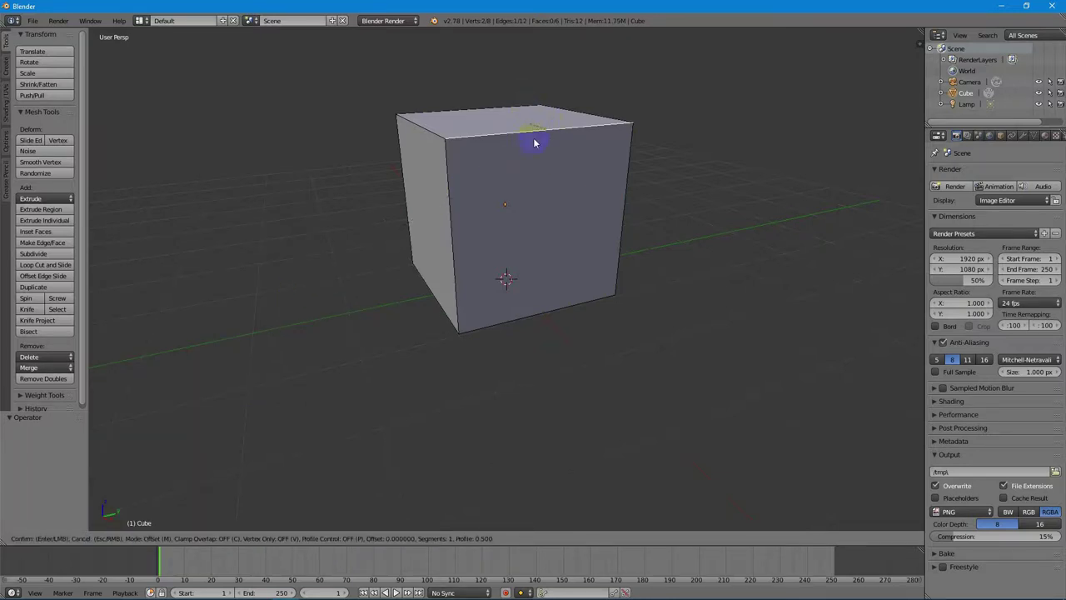
{"action": "left_click", "coordinate": [721, 468]}
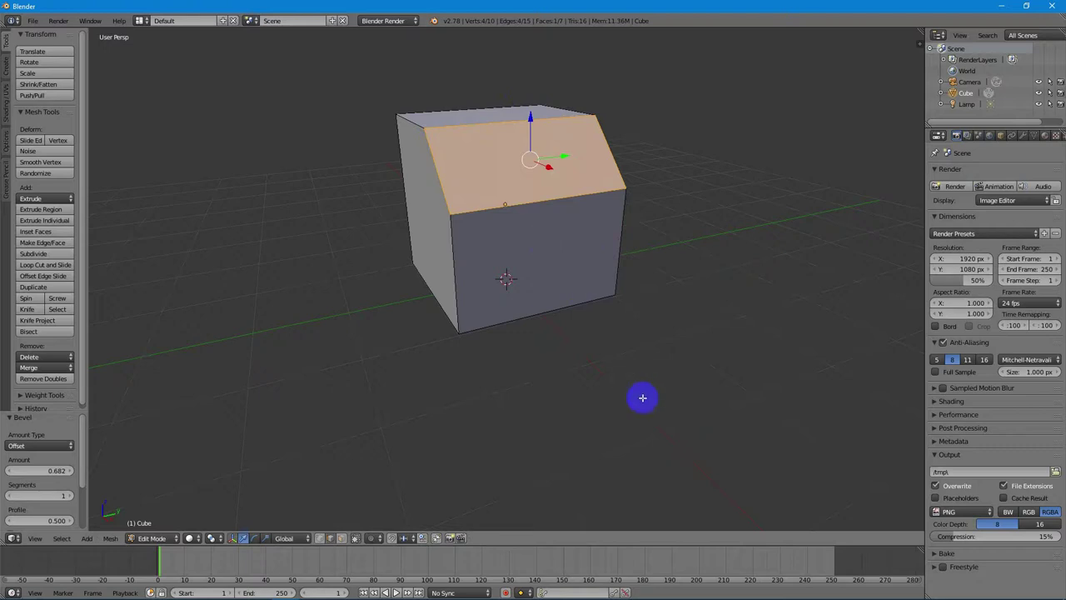
{"action": "key", "text": "ctrl+z"}
{"action": "key", "text": "ctrl+shift+z"}
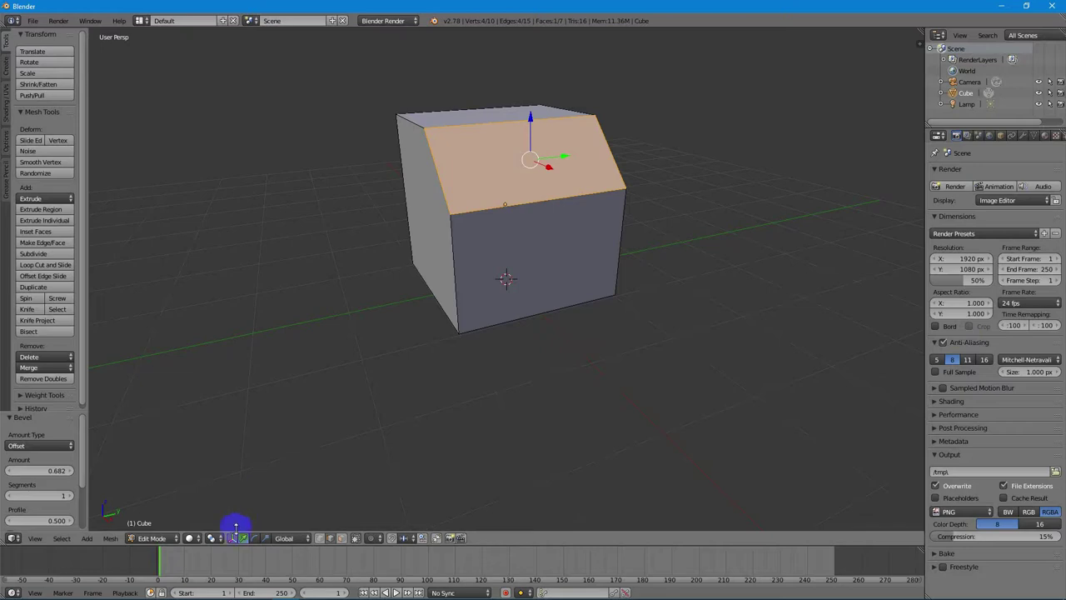
Enable face selection and inset the cube's vertical front face below the bevel by about 0.33
{"action": "left_click", "coordinate": [343, 539], "text": "shift"}
{"action": "right_click", "coordinate": [518, 247]}
{"action": "right_click", "coordinate": [423, 209]}
{"action": "right_click", "coordinate": [507, 167]}
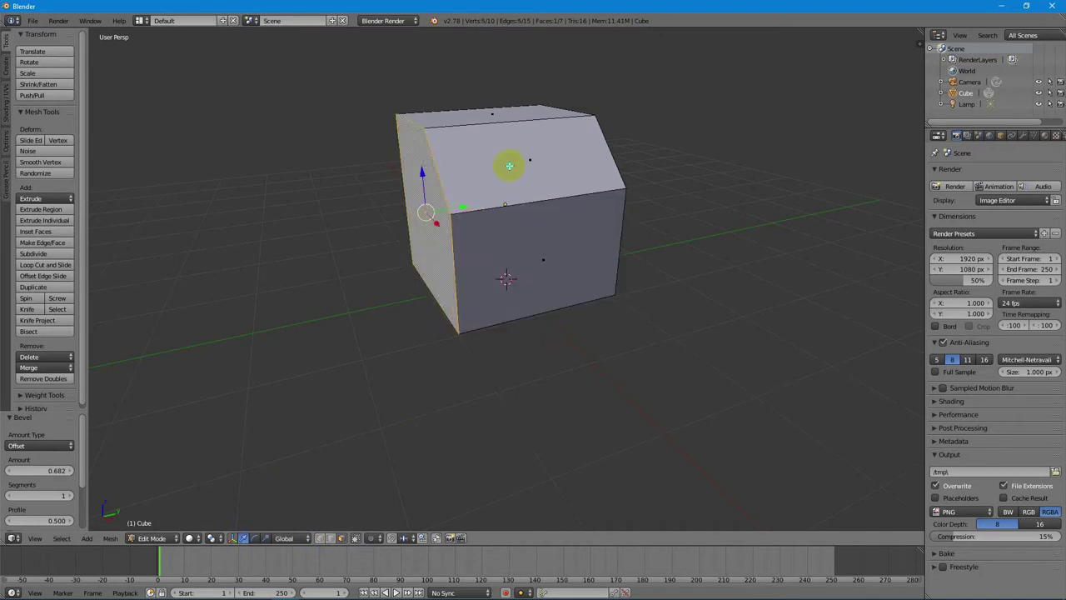
{"action": "right_click", "coordinate": [531, 260]}
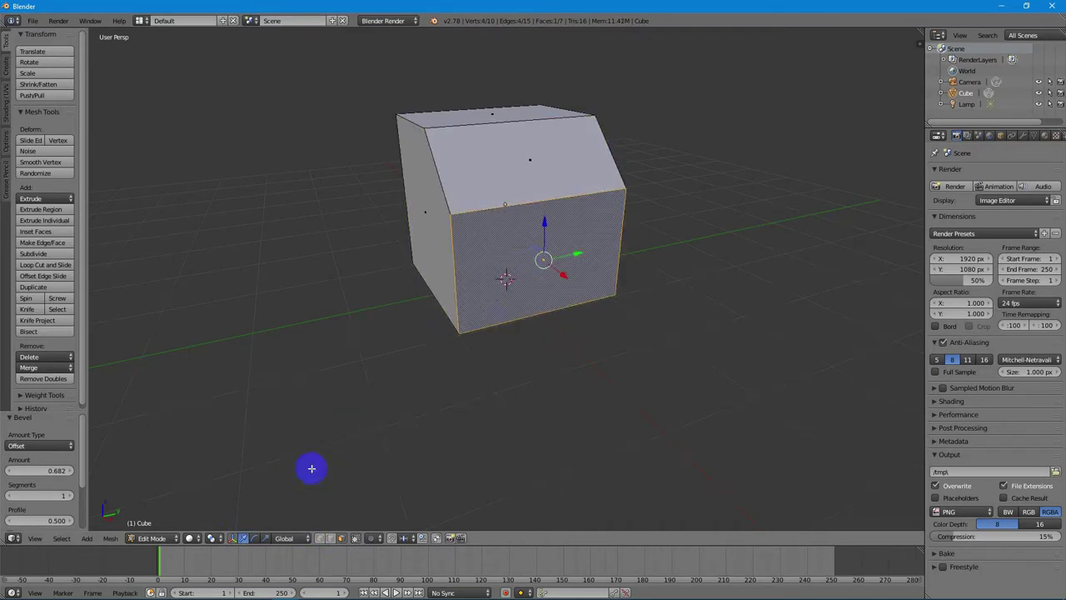
{"action": "right_click", "coordinate": [529, 235]}
{"action": "key", "text": "w"}
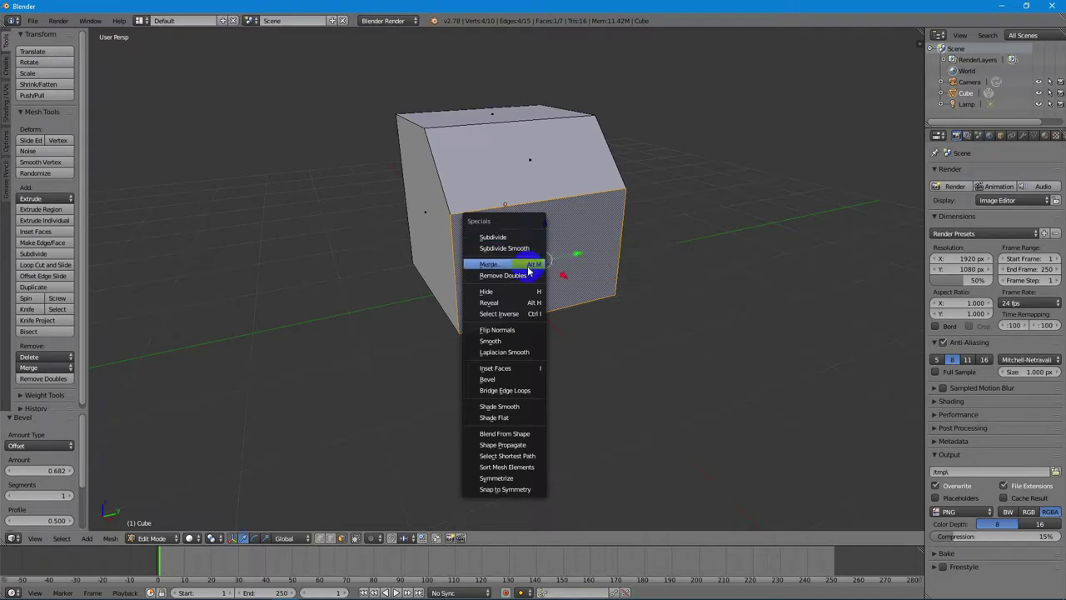
{"action": "left_click", "coordinate": [538, 369]}
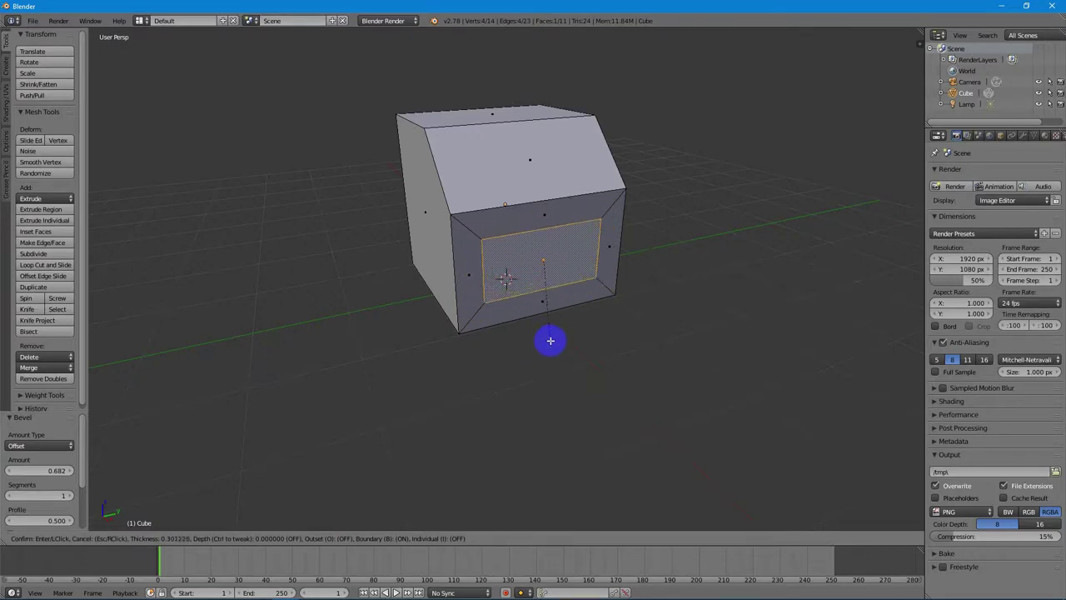
{"action": "left_click", "coordinate": [554, 337]}
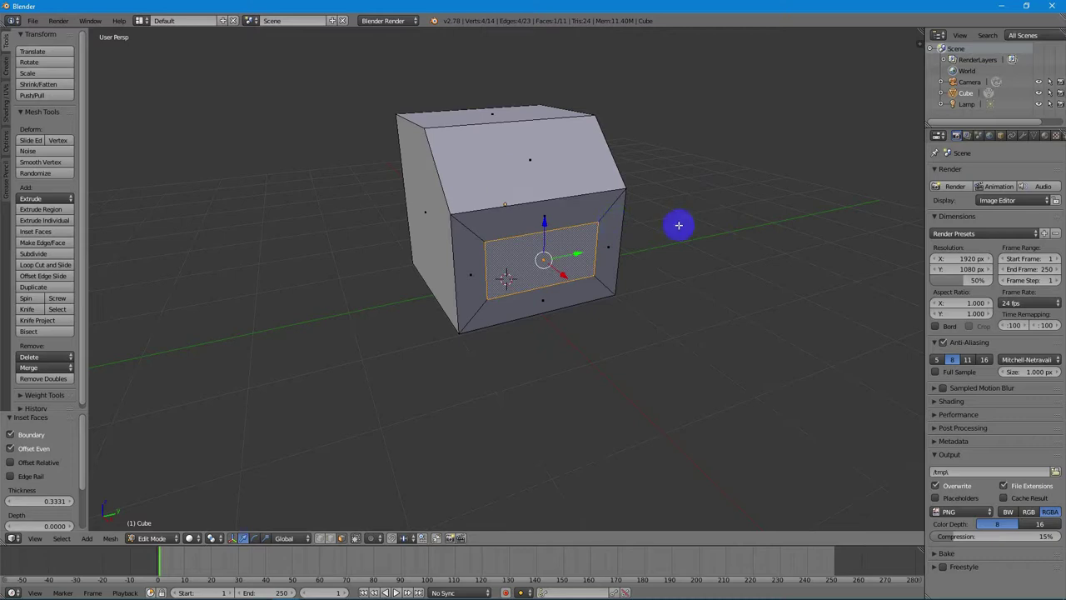
Extrude the slanted bevel face about 1.10 along the global X axis
{"action": "right_click", "coordinate": [546, 214]}
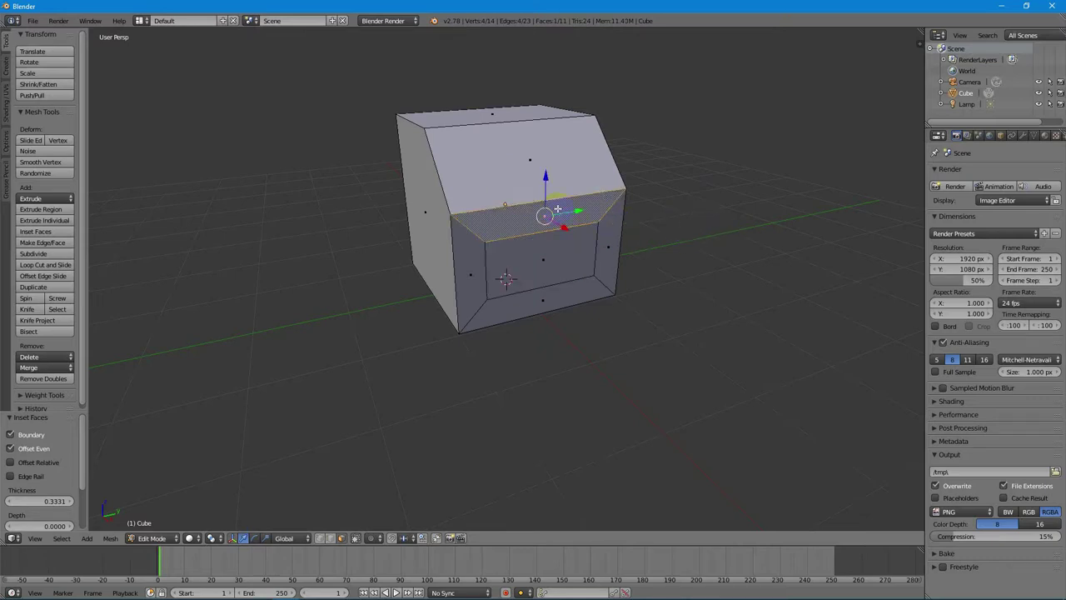
{"action": "right_click", "coordinate": [554, 158]}
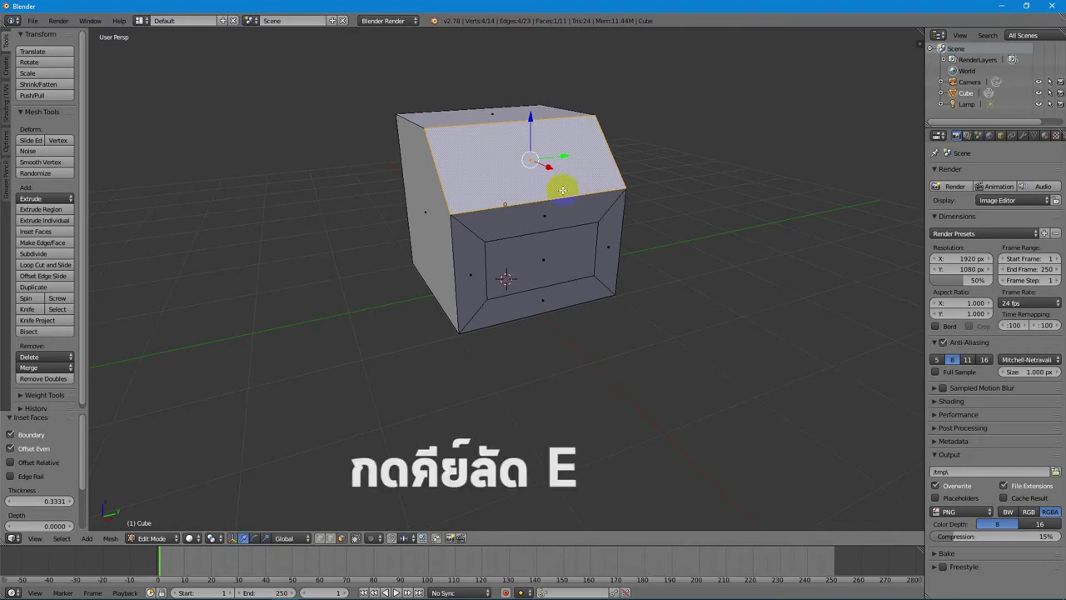
{"action": "key", "text": "e"}
{"action": "key", "text": "x"}
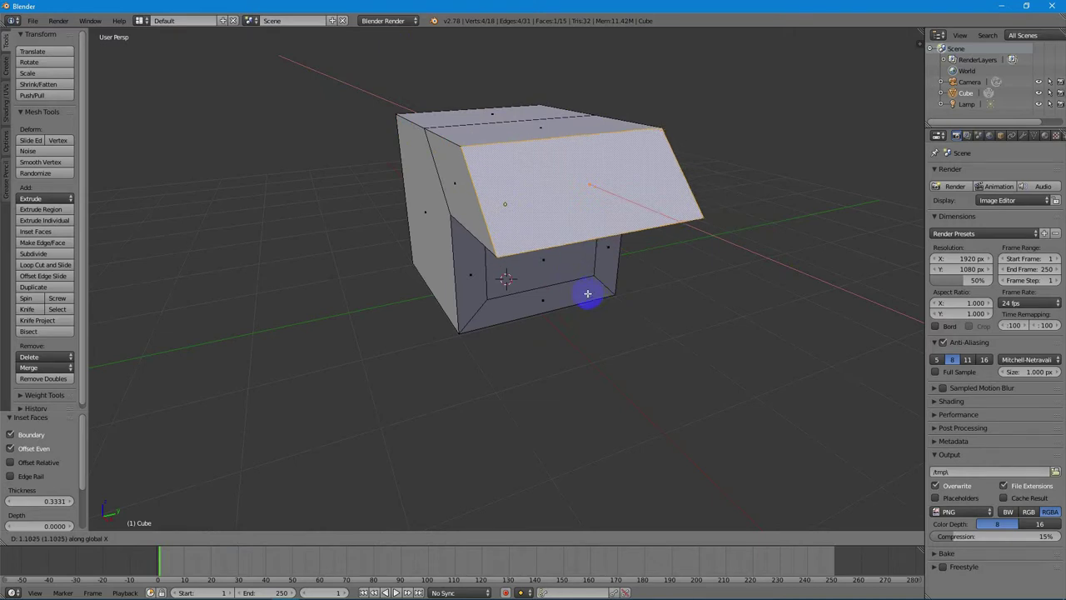
{"action": "left_click", "coordinate": [587, 293]}
Extrude the inset front face outward about 1.56 along its normal
{"action": "middle_click_drag", "start_coordinate": [551, 294], "coordinate": [518, 276]}
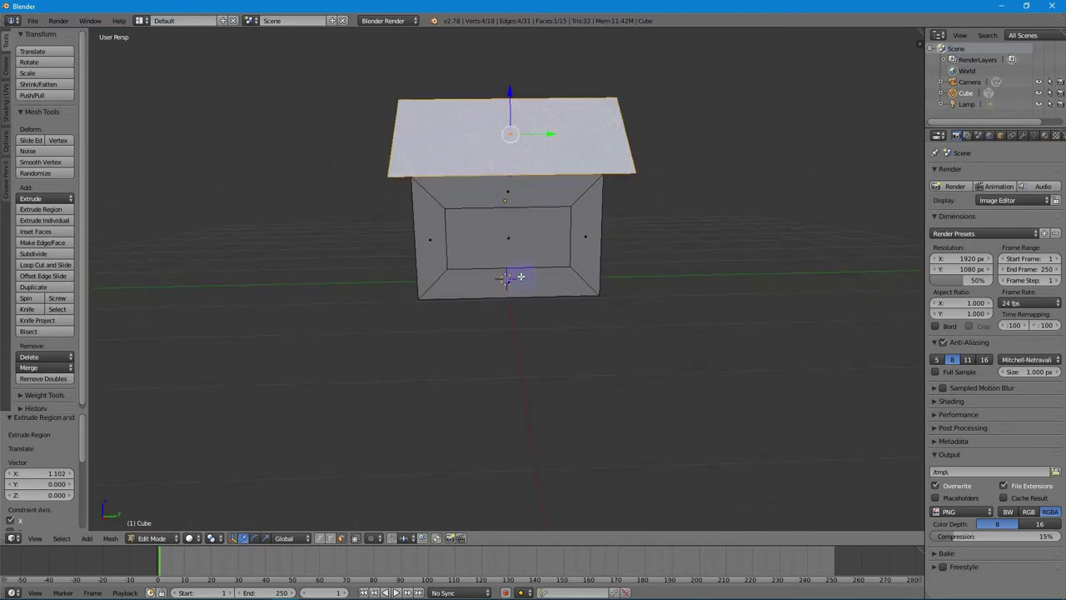
{"action": "right_click", "coordinate": [533, 226]}
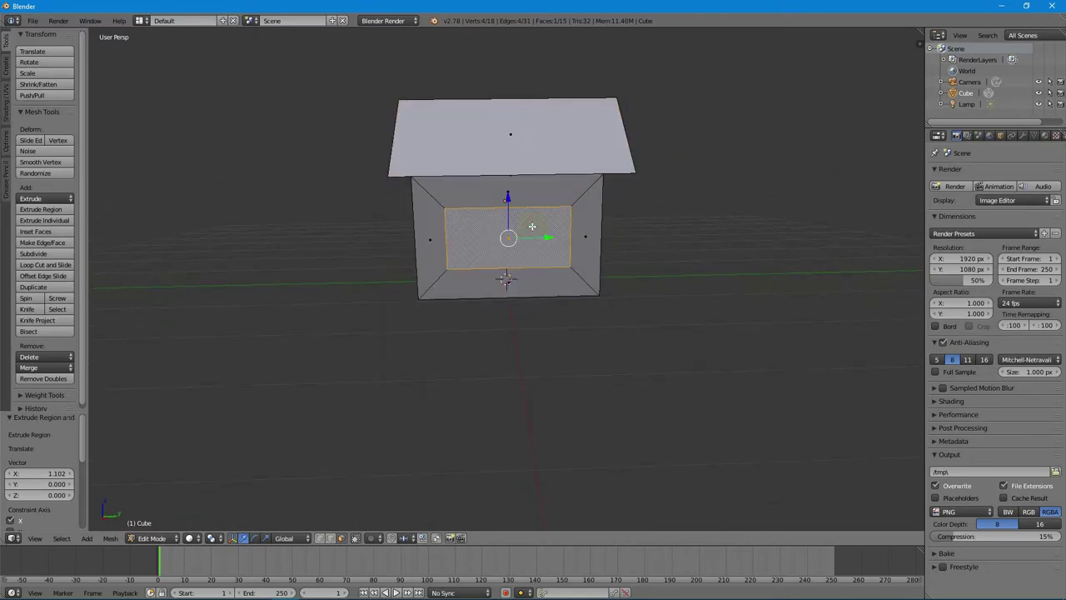
{"action": "key", "text": "e"}
{"action": "mouse_move", "coordinate": [554, 276]}
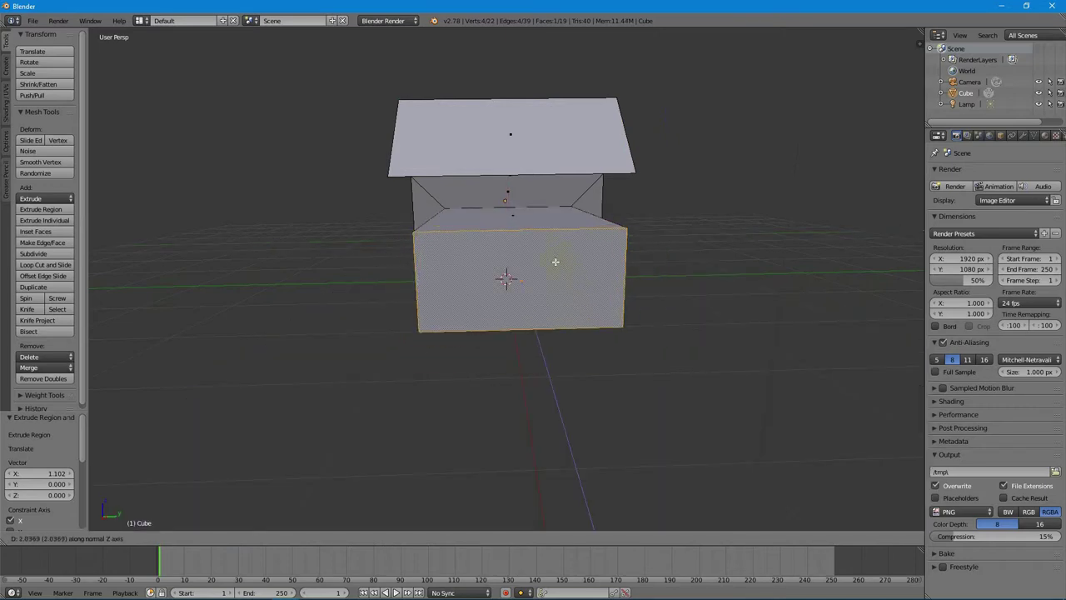
{"action": "mouse_move", "coordinate": [562, 244]}
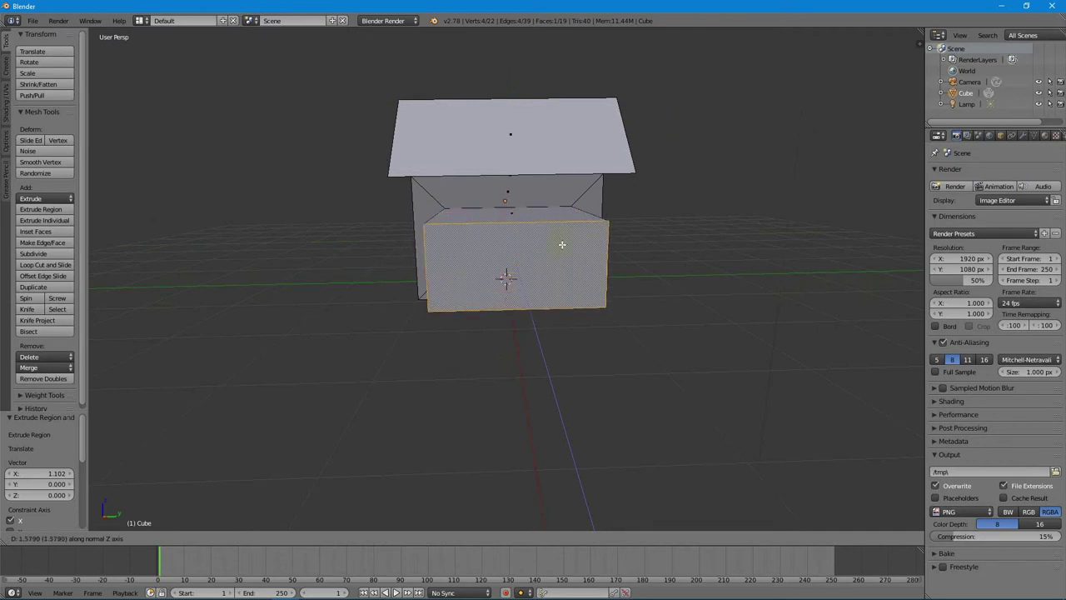
{"action": "left_click", "coordinate": [562, 244]}
Add a single loop cut around the extruded front box, near the middle of its length
{"action": "middle_click_drag", "start_coordinate": [592, 329], "coordinate": [470, 331]}
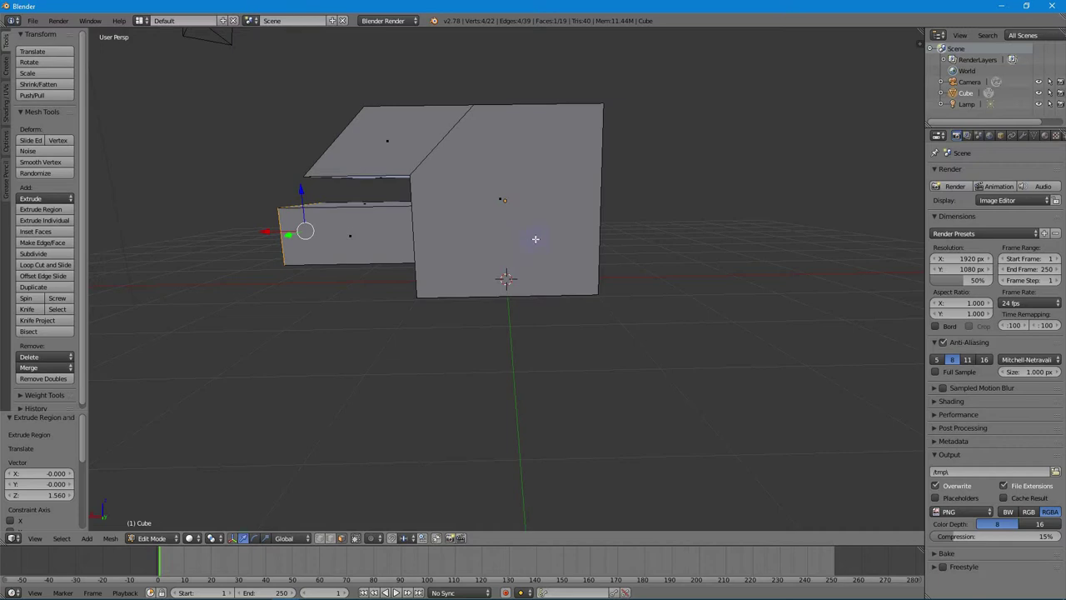
{"action": "right_click", "coordinate": [351, 206]}
{"action": "key", "text": "ctrl+r"}
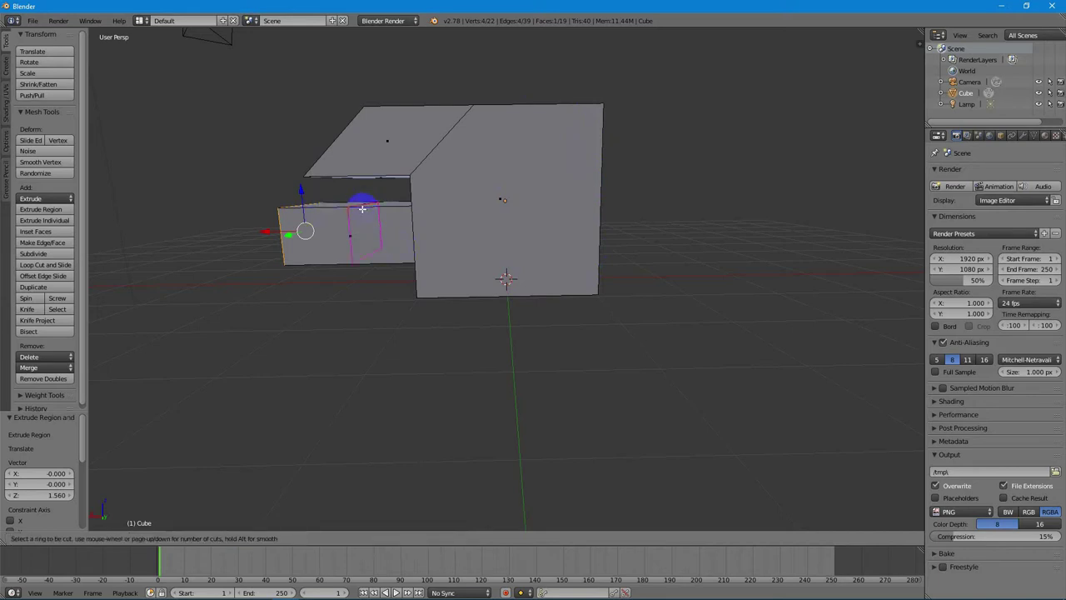
{"action": "left_click", "coordinate": [358, 209]}
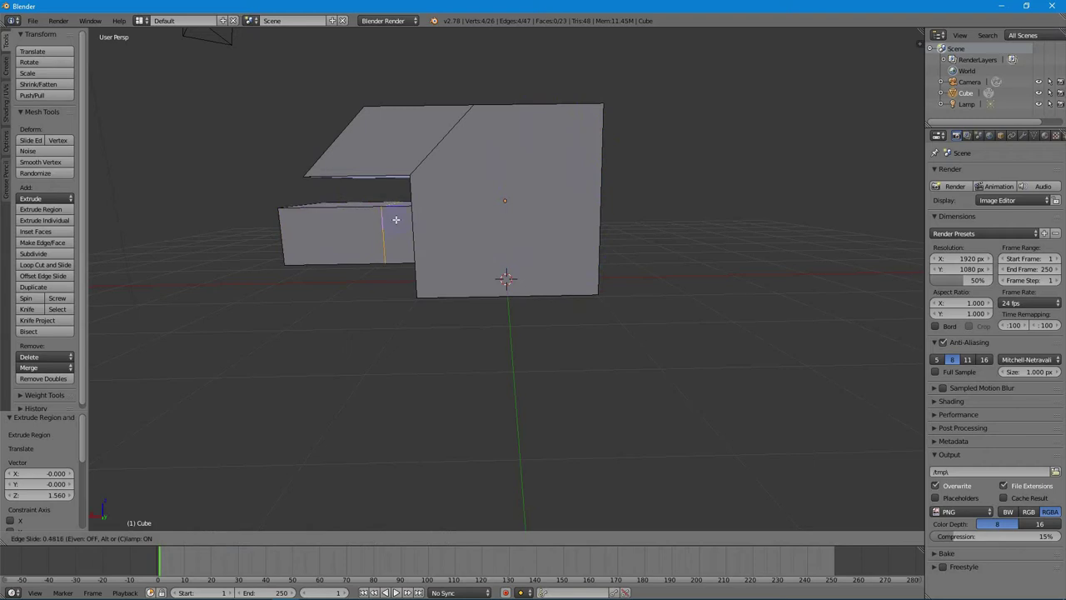
{"action": "left_click", "coordinate": [357, 218]}
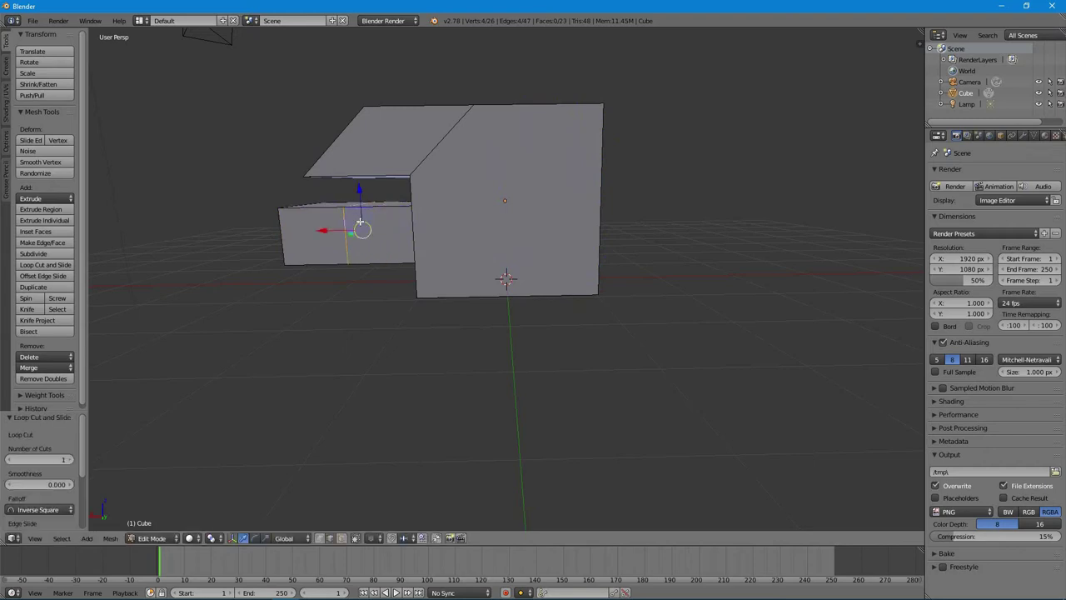
{"action": "middle_click_drag", "start_coordinate": [372, 245], "coordinate": [624, 239]}
{"action": "right_click", "coordinate": [680, 231]}
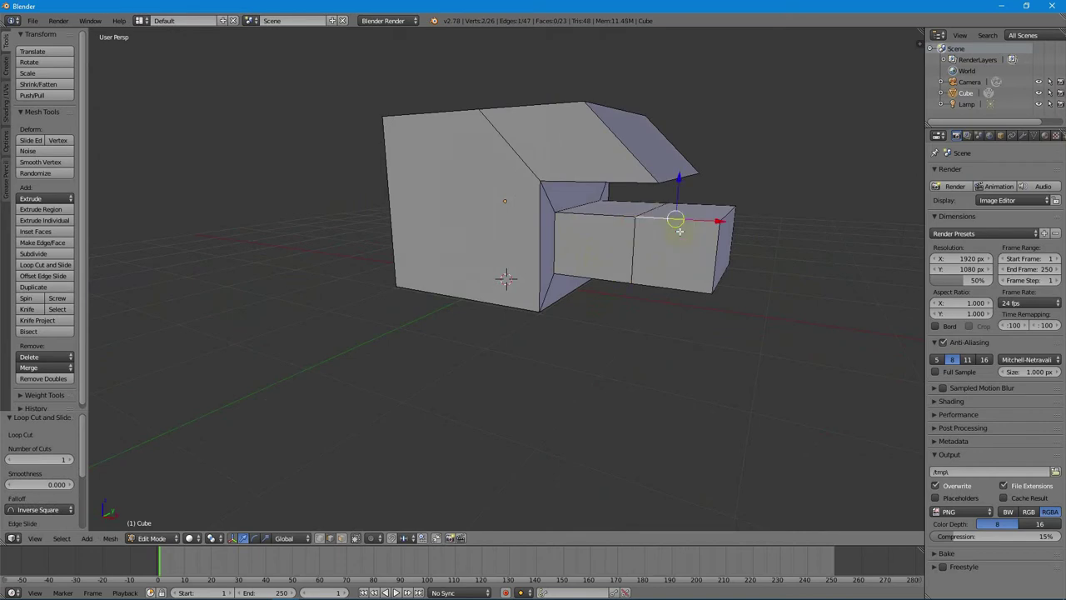
Cut a zigzag of crossing edges across the model's two top faces with the Knife tool, starting with a corner-to-corner diagonal
{"action": "middle_click_drag", "start_coordinate": [664, 191], "coordinate": [581, 272]}
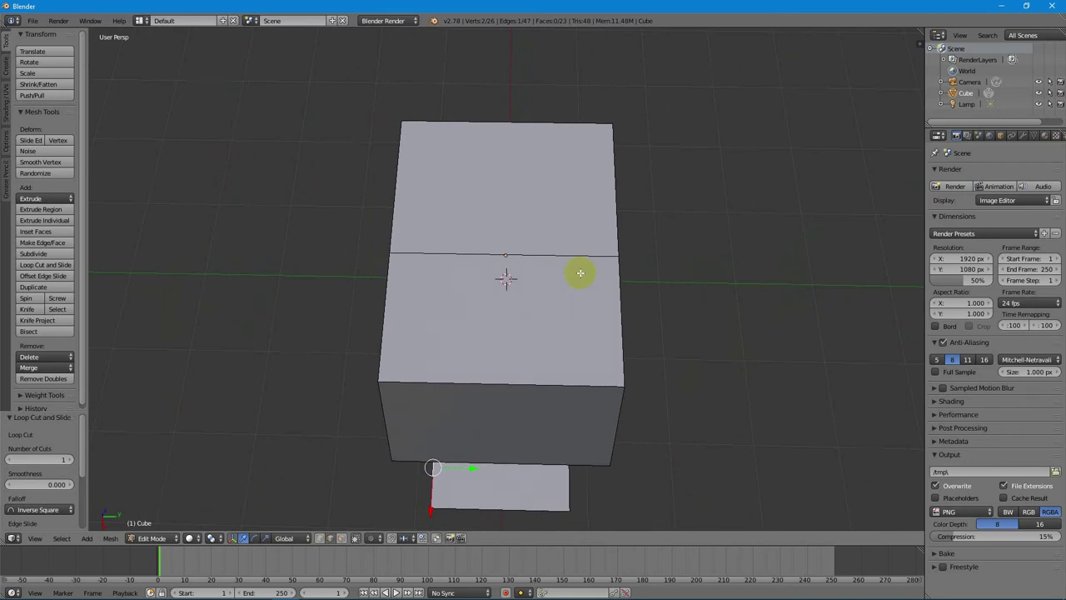
{"action": "key", "text": "k"}
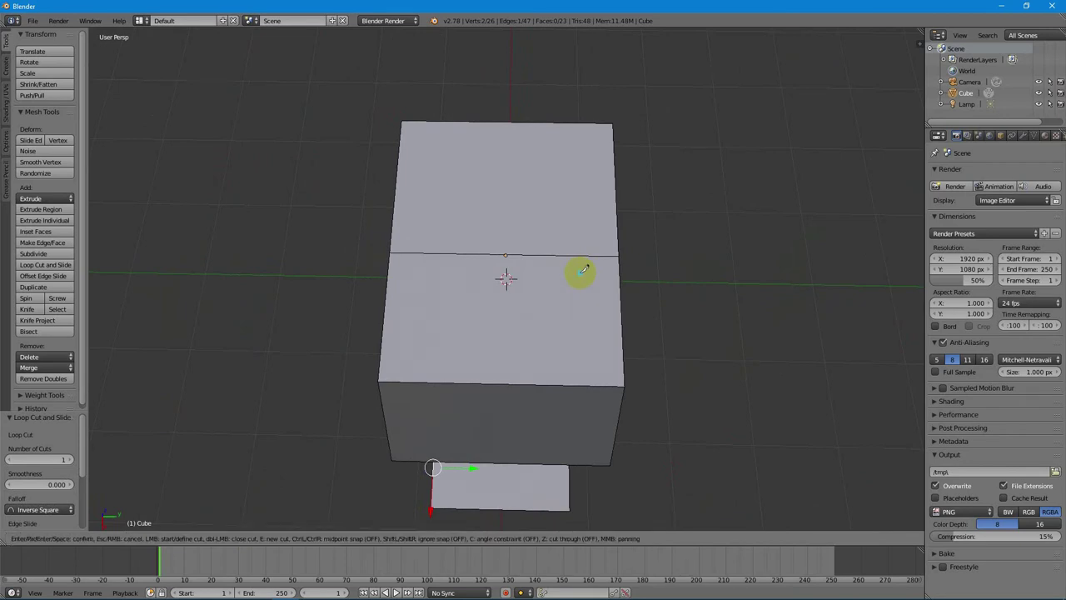
{"action": "left_click", "coordinate": [400, 121]}
{"action": "left_click", "coordinate": [624, 386]}
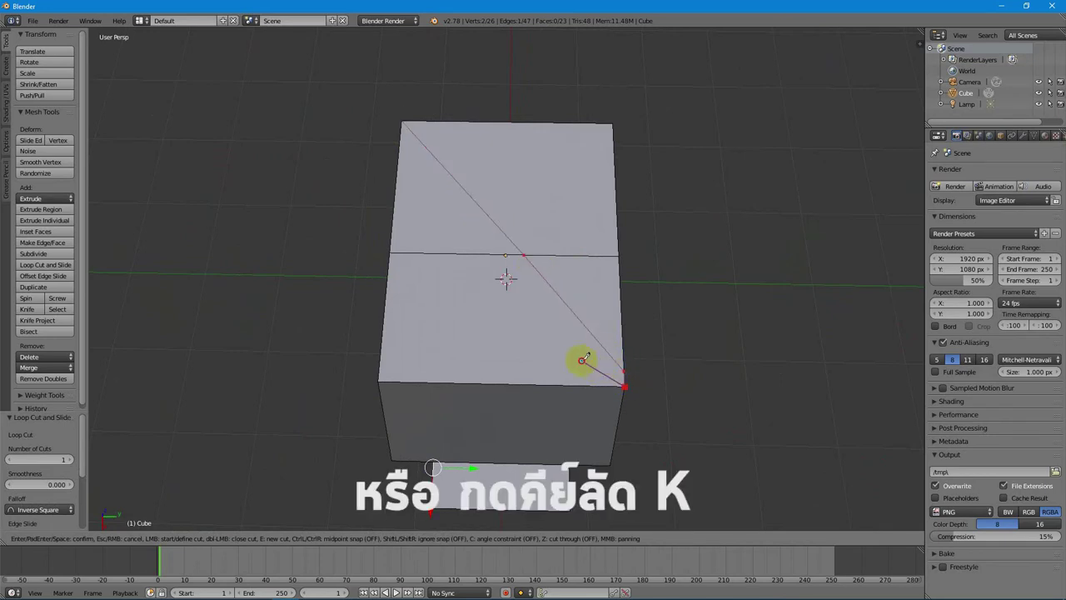
{"action": "left_click", "coordinate": [457, 254]}
{"action": "left_click", "coordinate": [467, 192]}
{"action": "left_click", "coordinate": [522, 123]}
{"action": "left_click", "coordinate": [616, 209]}
{"action": "left_click", "coordinate": [506, 292]}
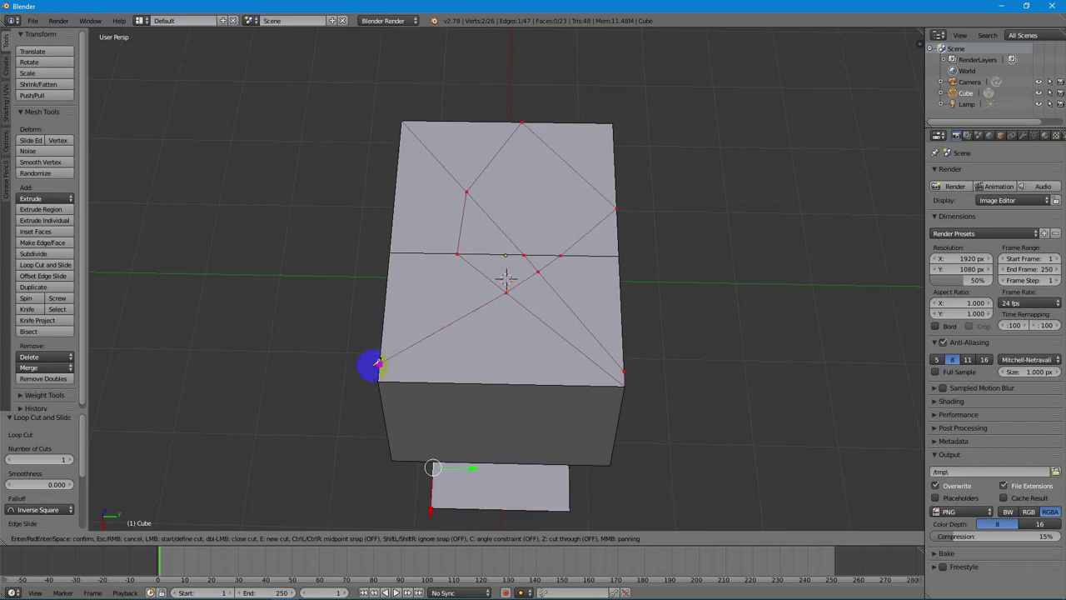
{"action": "left_click", "coordinate": [389, 356]}
{"action": "key", "text": "Return"}
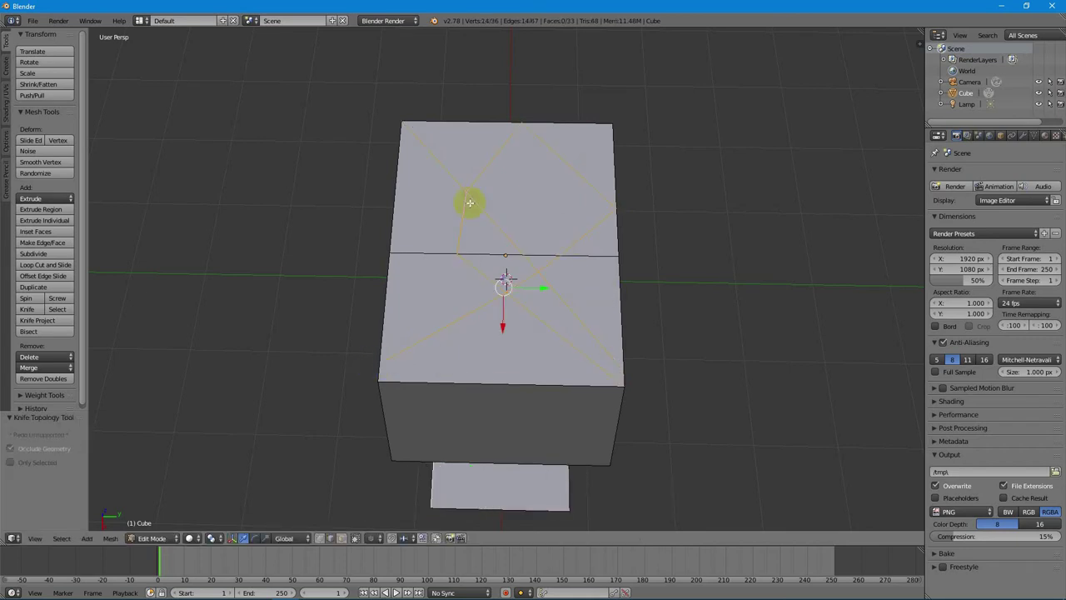
Select individual knife-cut edges on the top to check them, and view the model through the camera
{"action": "right_click", "coordinate": [415, 249]}
{"action": "right_click", "coordinate": [432, 191]}
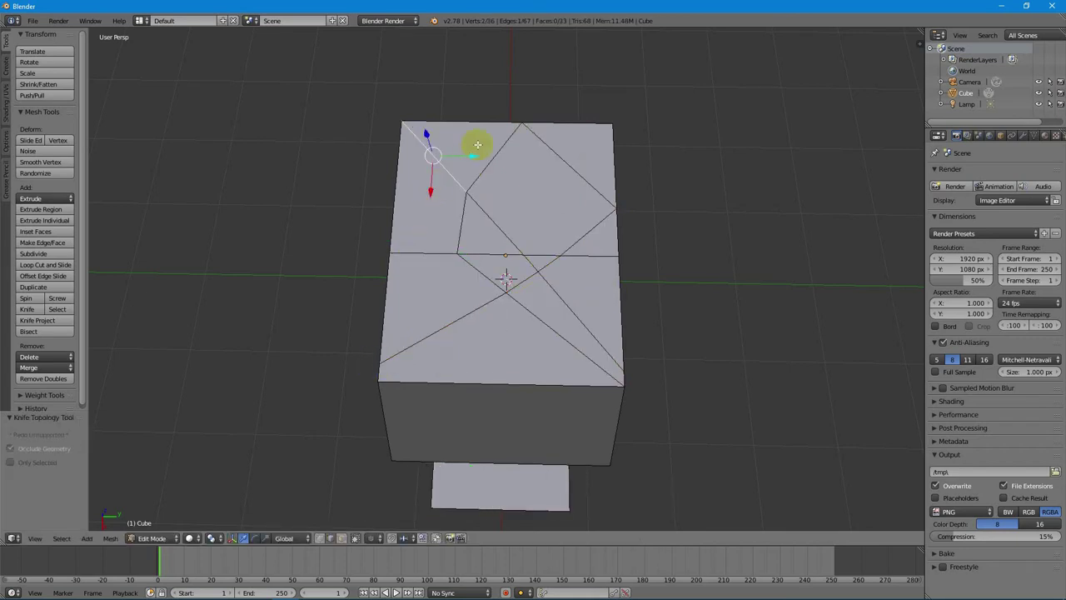
{"action": "right_click", "coordinate": [584, 239]}
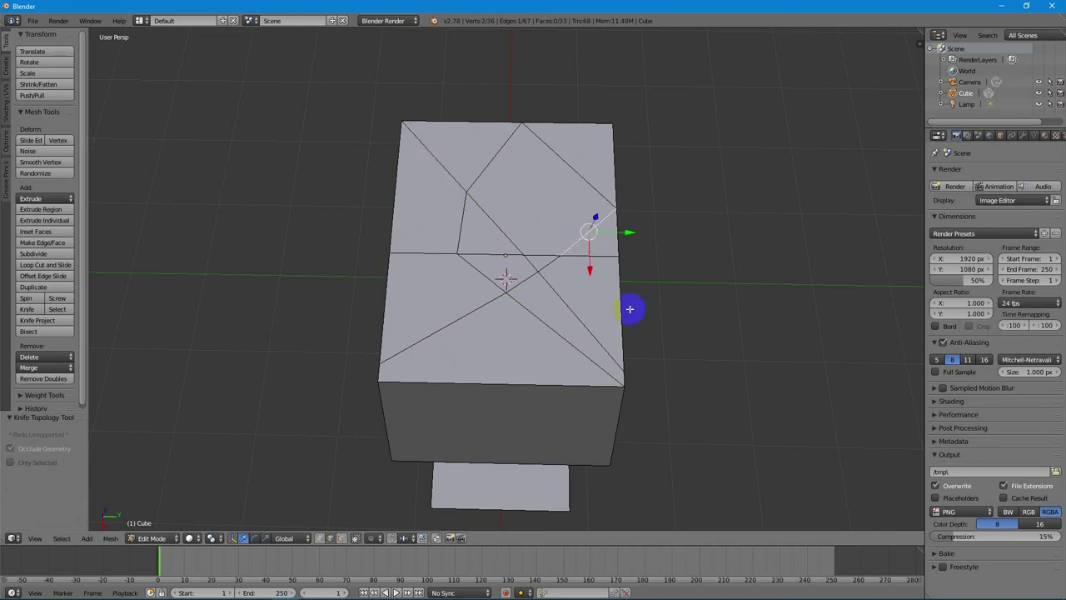
{"action": "scroll", "coordinate": [690, 377], "scroll_direction": "down", "scroll_amount": 3}
{"action": "middle_click_drag", "start_coordinate": [690, 378], "coordinate": [610, 278]}
{"action": "key", "text": "KP_0"}
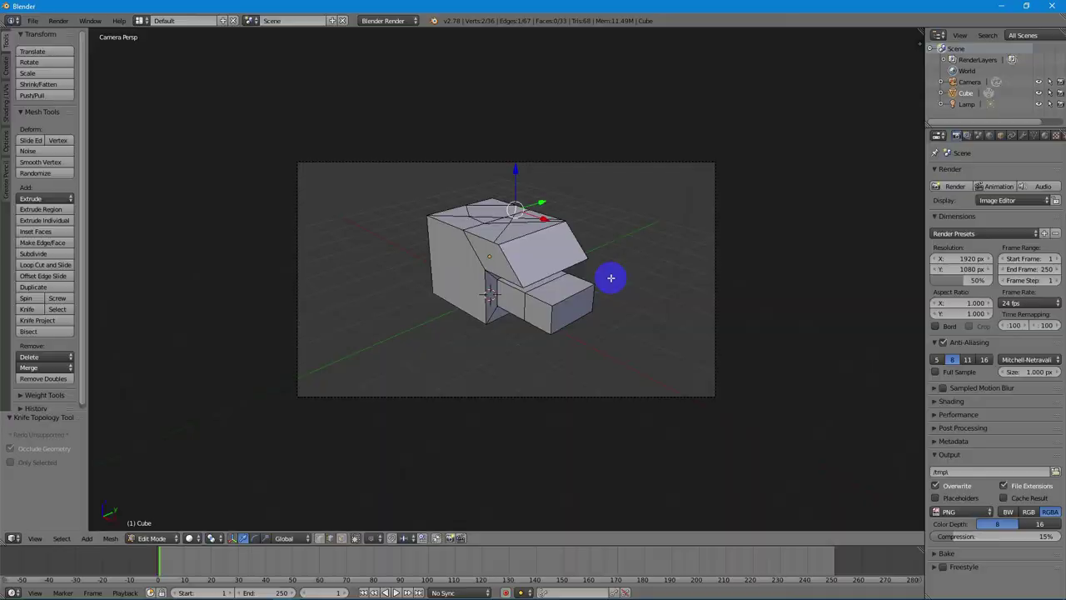